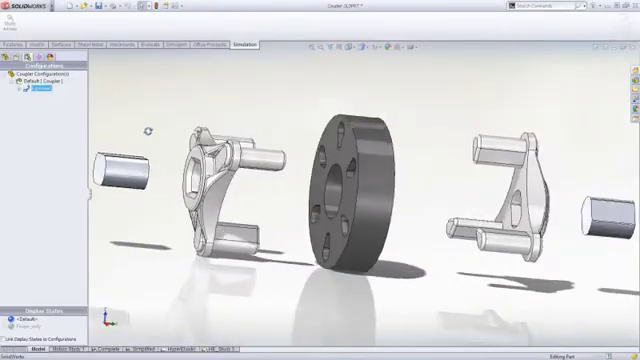
Step: Collapse the coupler's exploded view into its assembled form and switch to the HyperElastic study
right_click(40, 92)
click(60, 92)
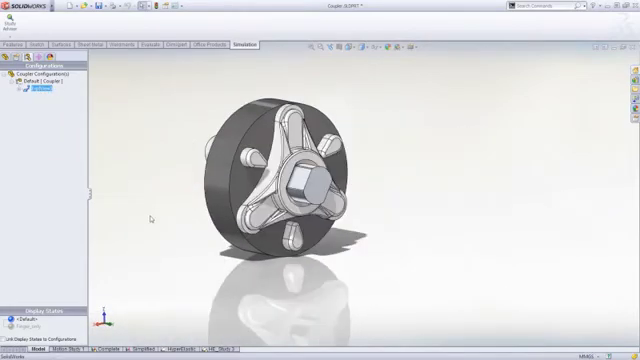
ctrl+middle_drag(151, 218, 327, 243)
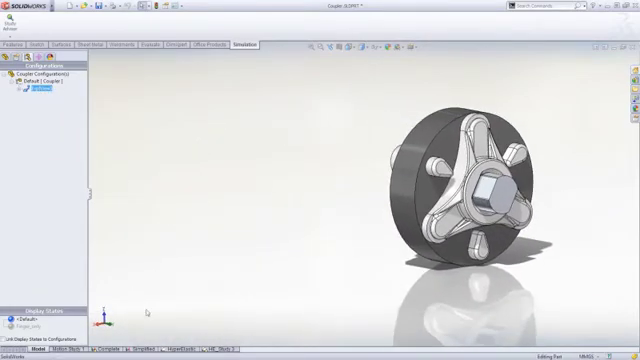
click(172, 349)
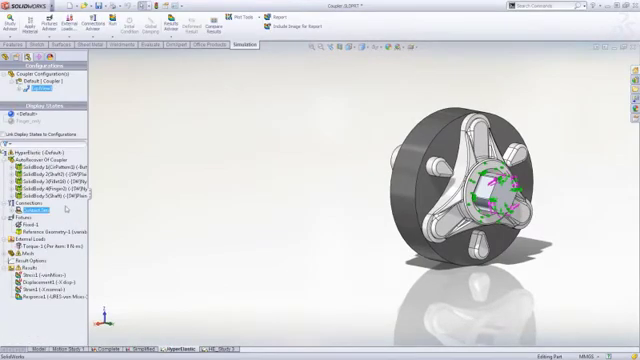
Step: Open the rubber ring's material definition and review its Mooney-Rivlin model type
right_click(50, 168)
key(Escape)
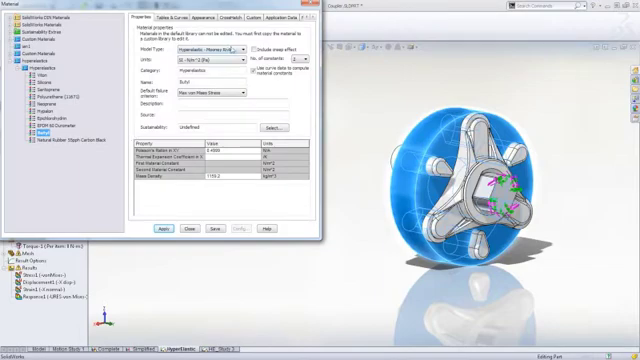
click(233, 50)
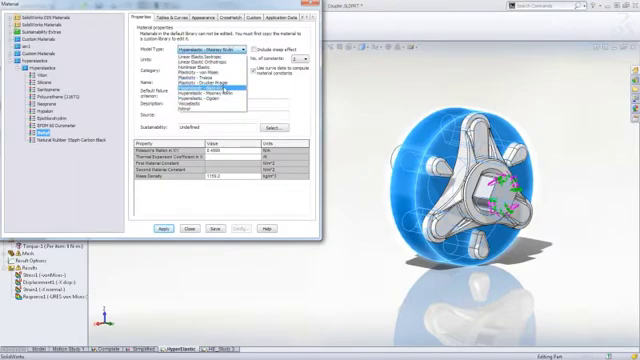
click(165, 20)
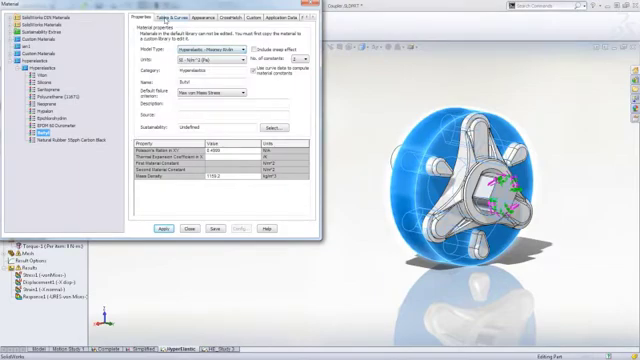
Step: Browse the simple, planar and biaxial tension test-data curves
click(225, 41)
click(180, 64)
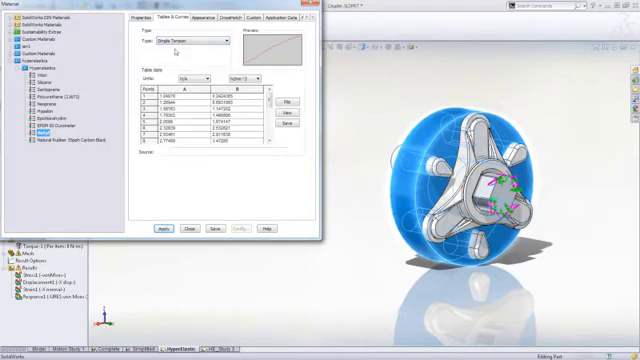
click(190, 41)
click(185, 68)
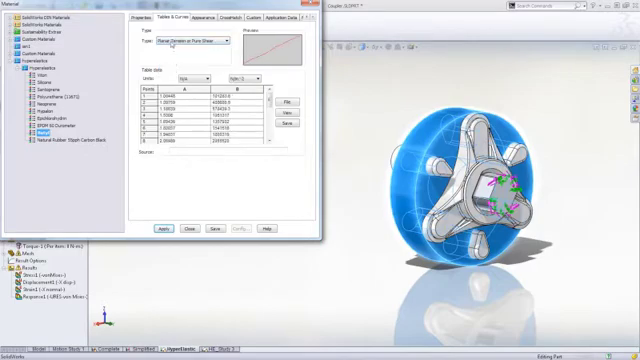
click(190, 41)
click(172, 73)
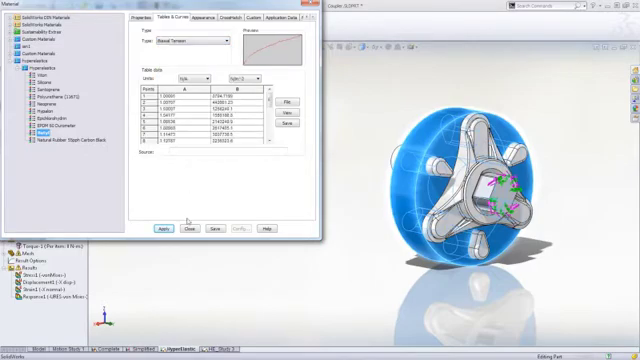
Step: Close the material dialog without changes and hide the fixture and load symbols
click(189, 228)
click(372, 47)
click(378, 155)
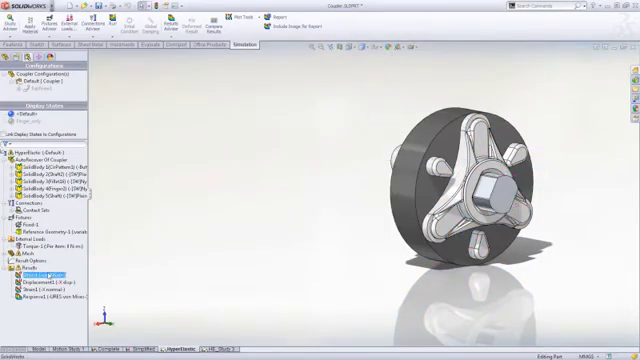
Step: Show the Displacement1 plot and animate the coupler's deformation
double_click(45, 282)
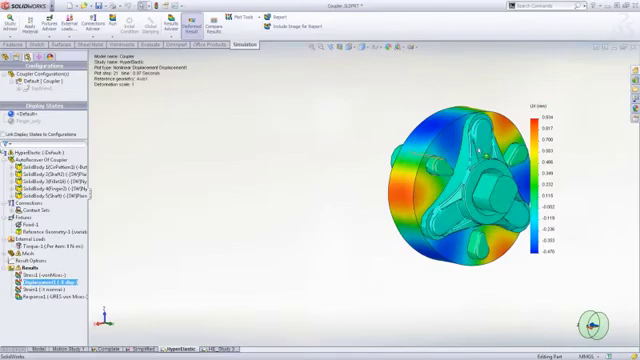
right_click(60, 282)
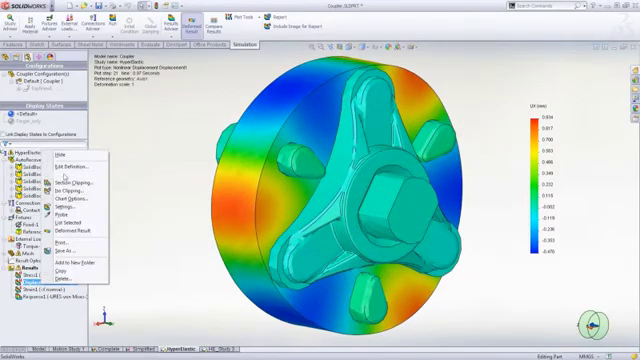
click(118, 173)
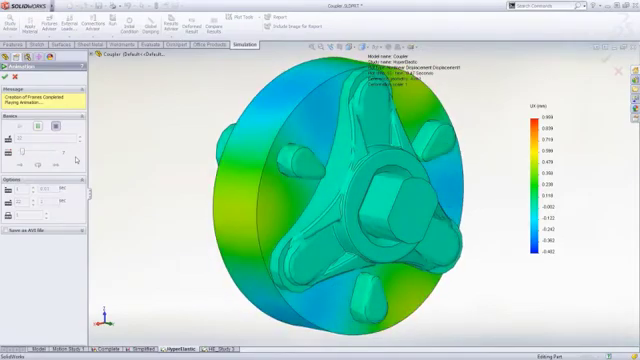
Step: Stop the animation, then view the Strain1 plot and the Response1 nonlinear graph
click(5, 76)
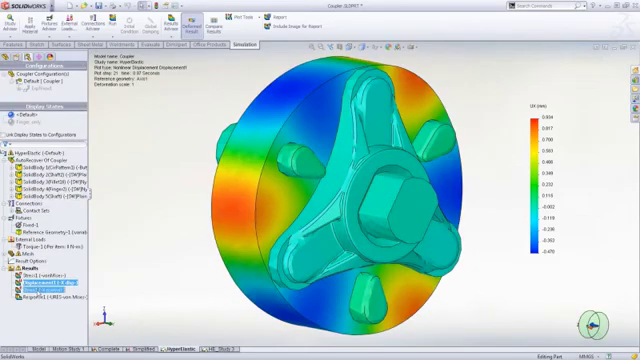
double_click(40, 289)
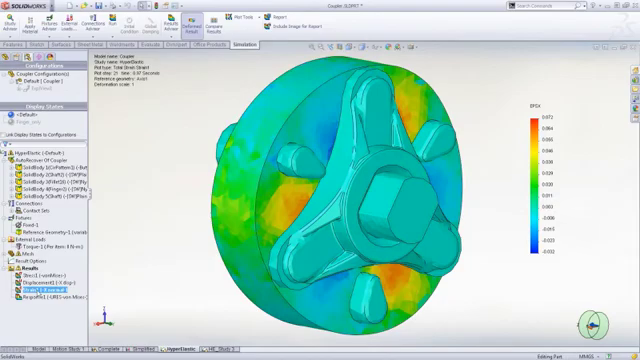
double_click(36, 297)
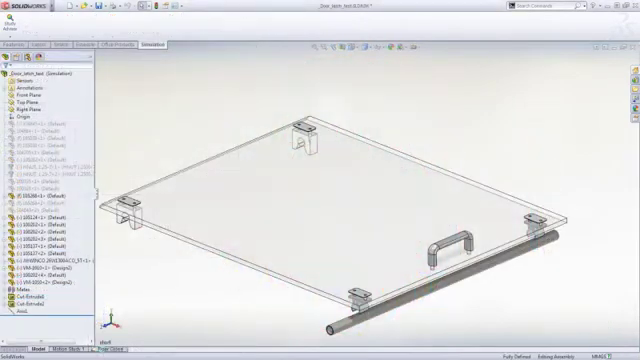
Step: Switch to the Door Close study and review its plane-stress 2D simplification definition
click(110, 349)
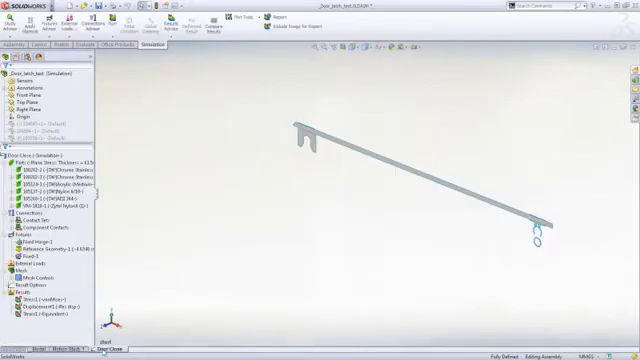
right_click(36, 156)
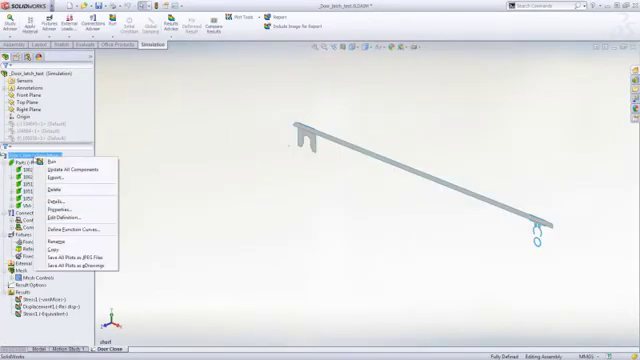
click(60, 217)
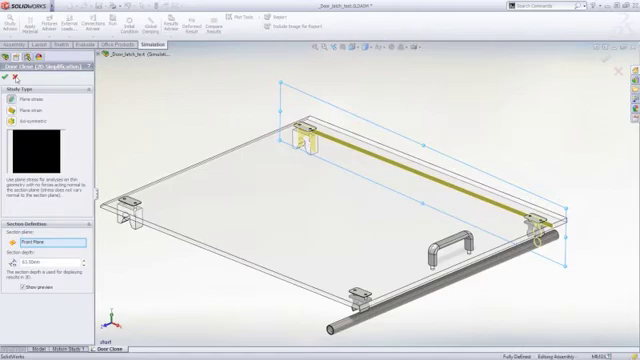
click(15, 78)
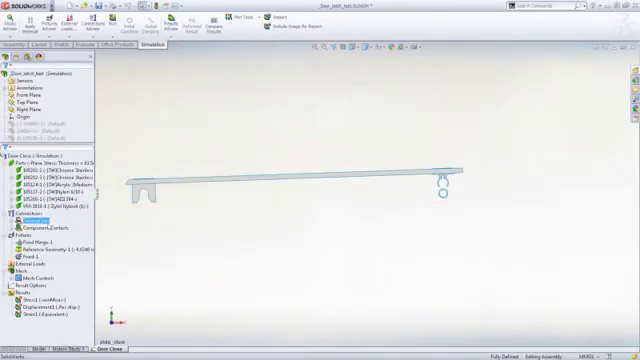
Step: Inspect the Fixed Hinge-1 and Fixed-1 fixtures, then show the latch clip mesh
click(38, 242)
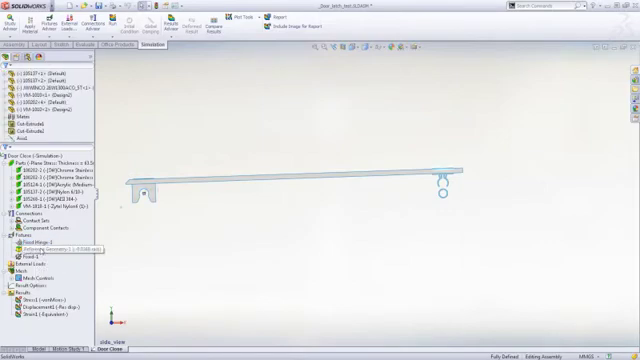
click(30, 257)
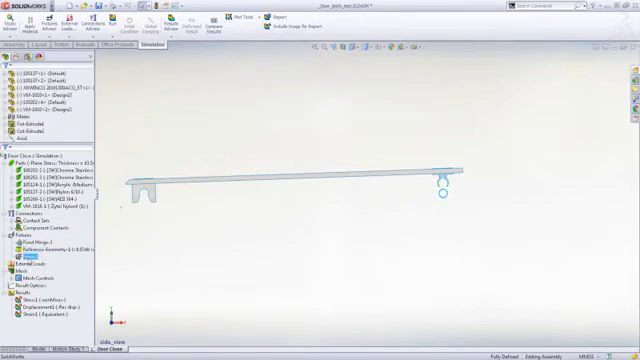
right_click(22, 271)
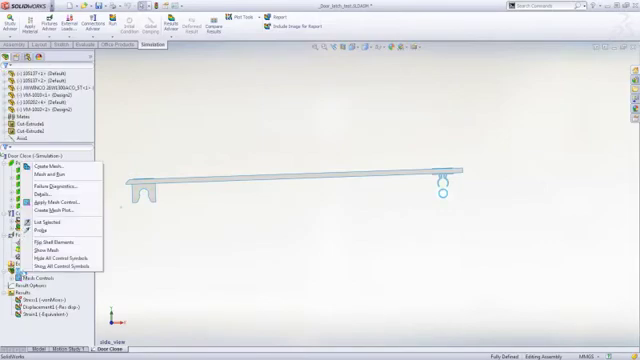
click(43, 250)
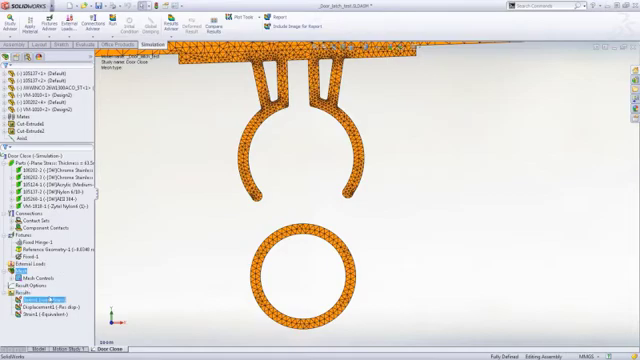
Step: Show the Stress1 von Mises plot and play its animation
double_click(46, 299)
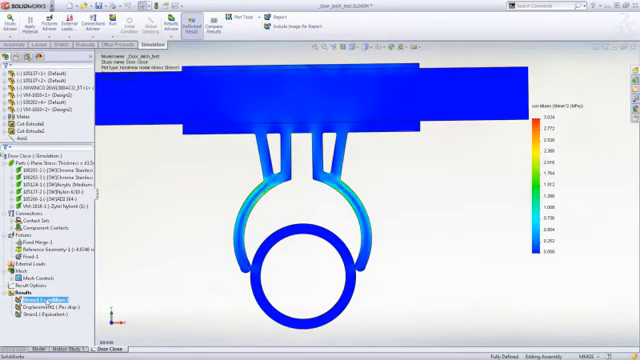
right_click(58, 300)
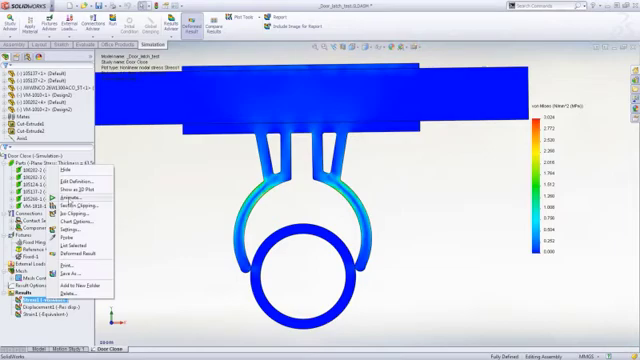
click(68, 198)
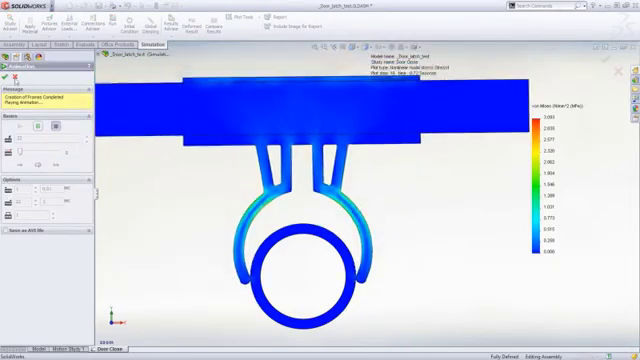
click(15, 78)
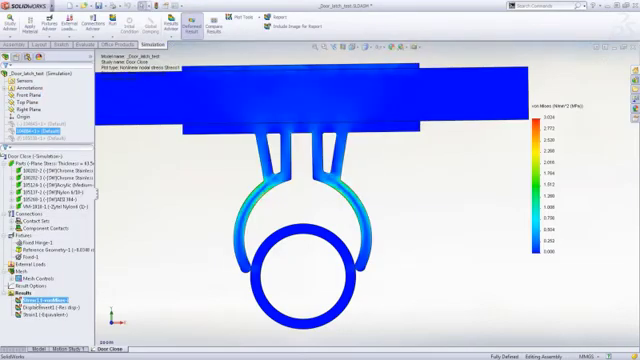
Step: Probe a left-arm node and view its stress-versus-time graph
right_click(38, 300)
click(60, 240)
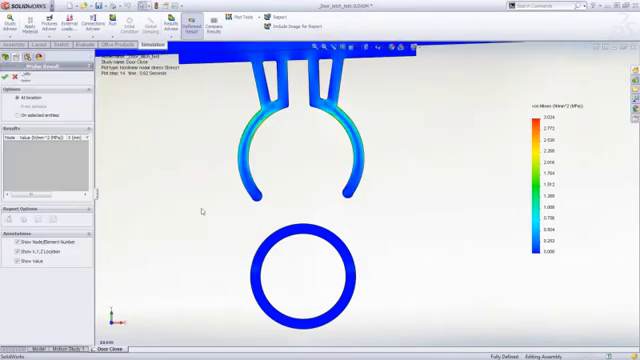
scroll(307, 131, down, 5)
scroll(326, 136, down, 2)
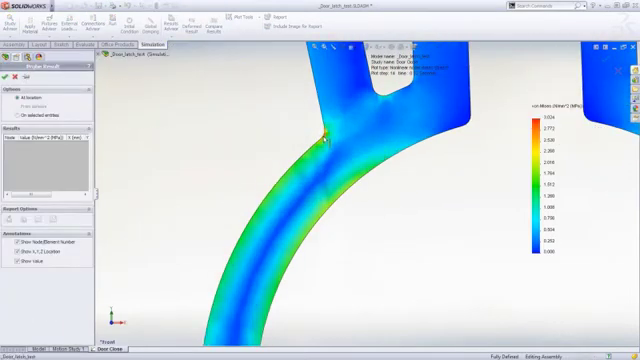
click(324, 136)
scroll(157, 170, up, 5)
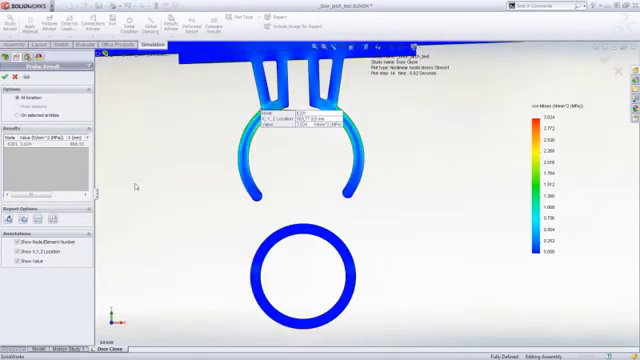
click(55, 220)
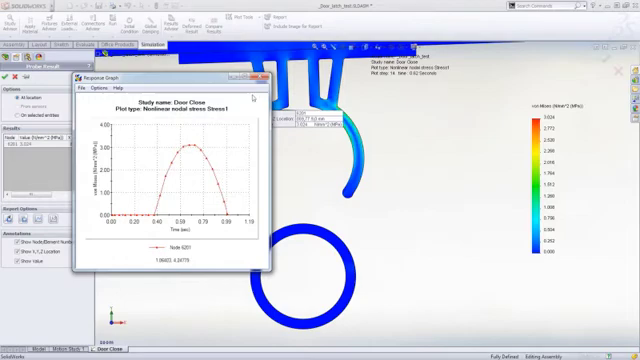
click(262, 78)
Step: Finish probing and hide the Stress1 plot
click(6, 76)
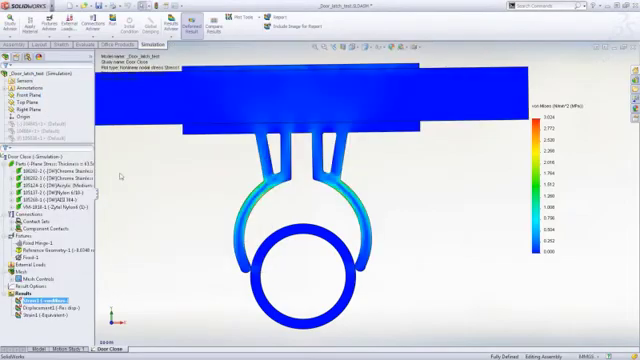
right_click(45, 300)
click(66, 169)
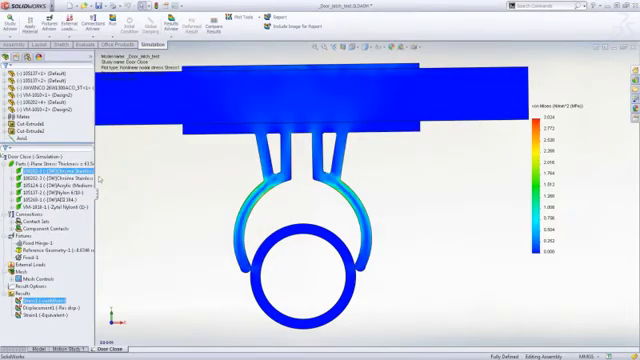
Step: Set the VM-1010<1> clip to its Design3 configuration, then return to the Door Close study
click(38, 349)
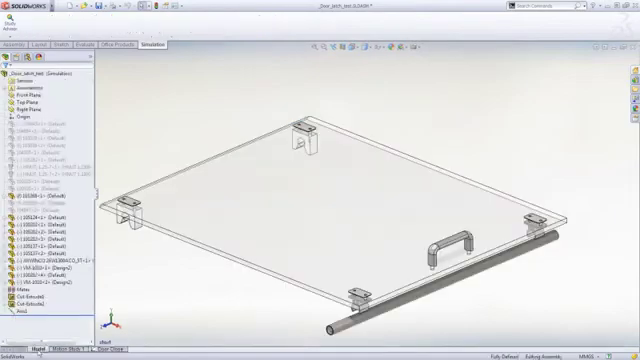
scroll(530, 225, down, 5)
scroll(443, 214, down, 5)
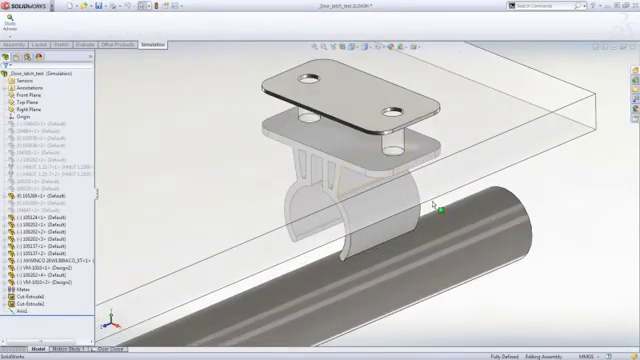
right_click(40, 268)
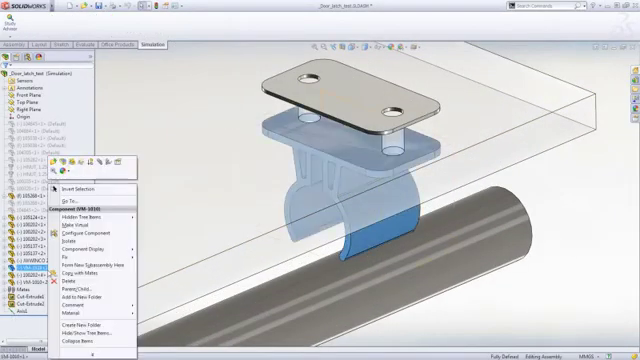
click(118, 164)
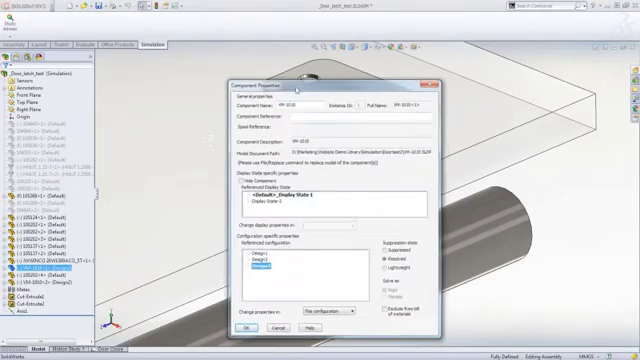
drag(281, 85, 99, 66)
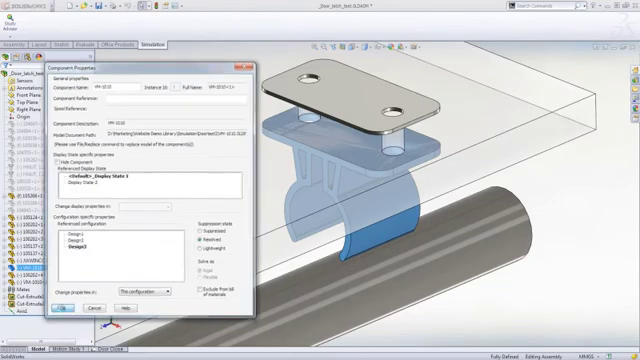
click(63, 309)
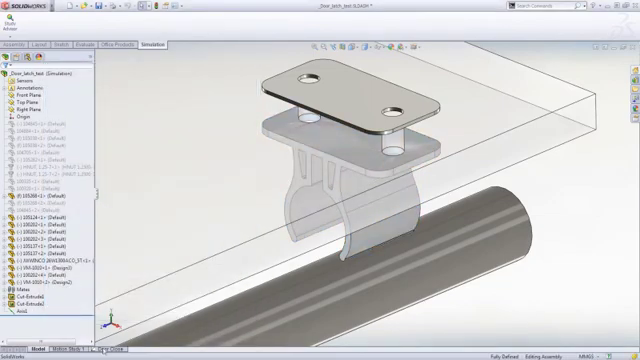
click(110, 349)
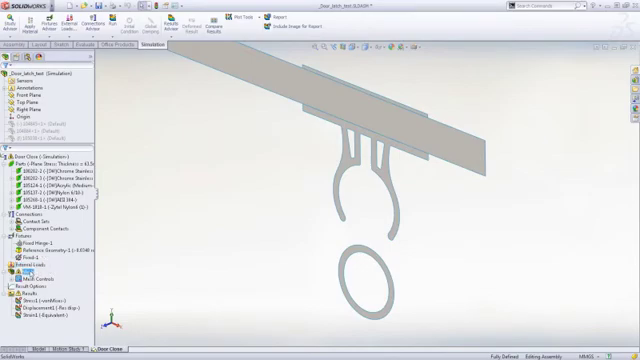
Step: Run the Door Close study again, then graph a probed left-arm node's von Mises stress over time
right_click(40, 157)
click(75, 174)
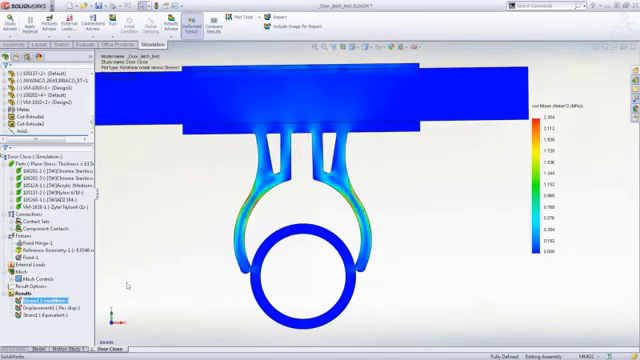
right_click(60, 296)
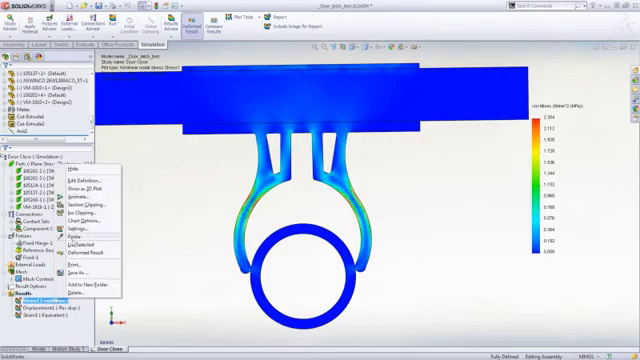
click(73, 236)
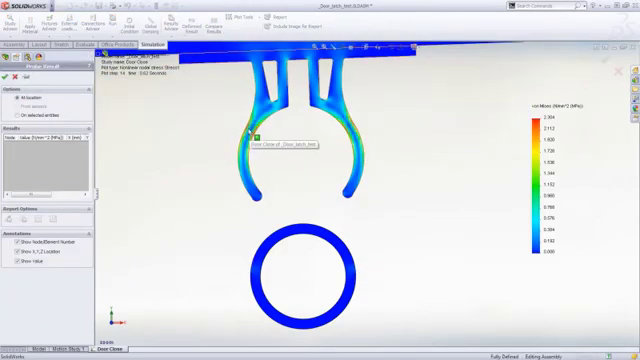
click(250, 131)
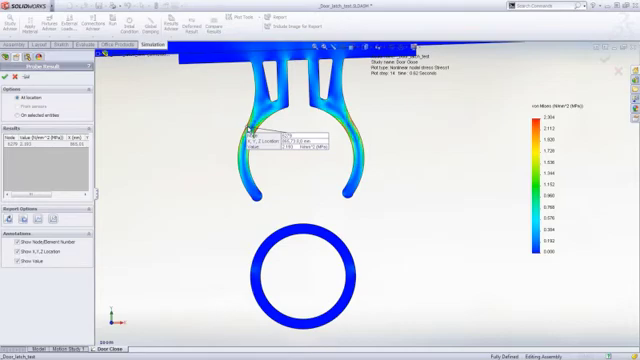
click(53, 220)
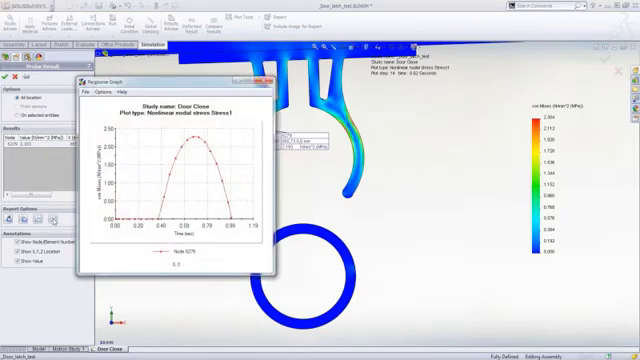